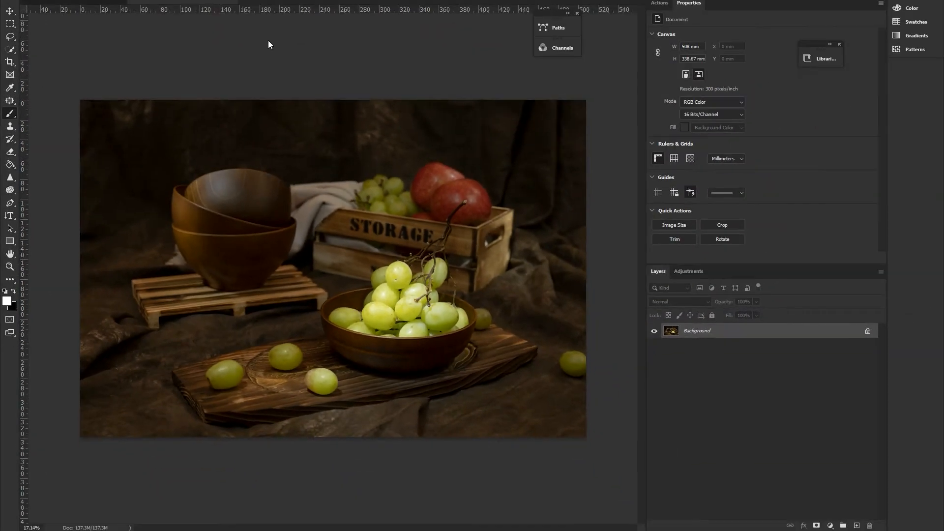
Copy the entire P1000267.RW2 exposure and paste it onto a new layer above the background in P1000269.RW2
key(ctrl+minus)
key(ctrl+a)
click(103, 1)
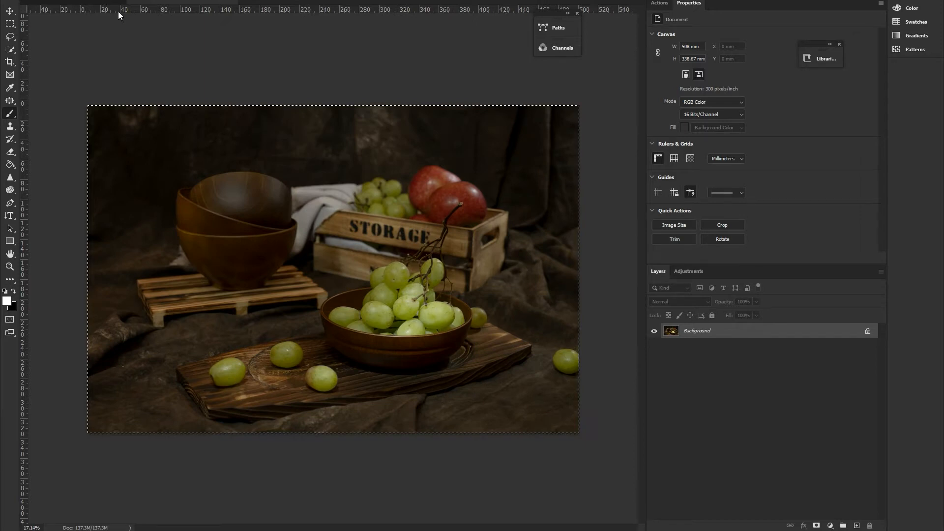
click(153, 2)
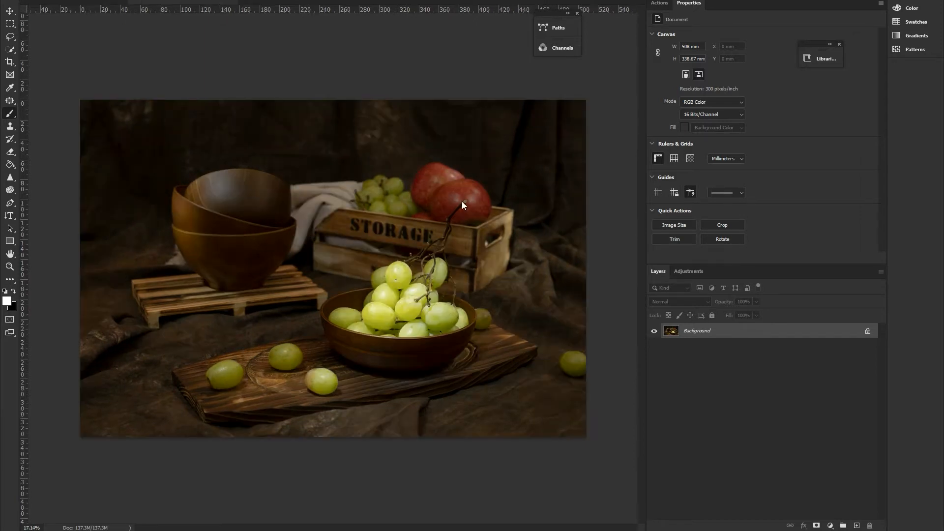
click(97, 3)
key(ctrl+Tab)
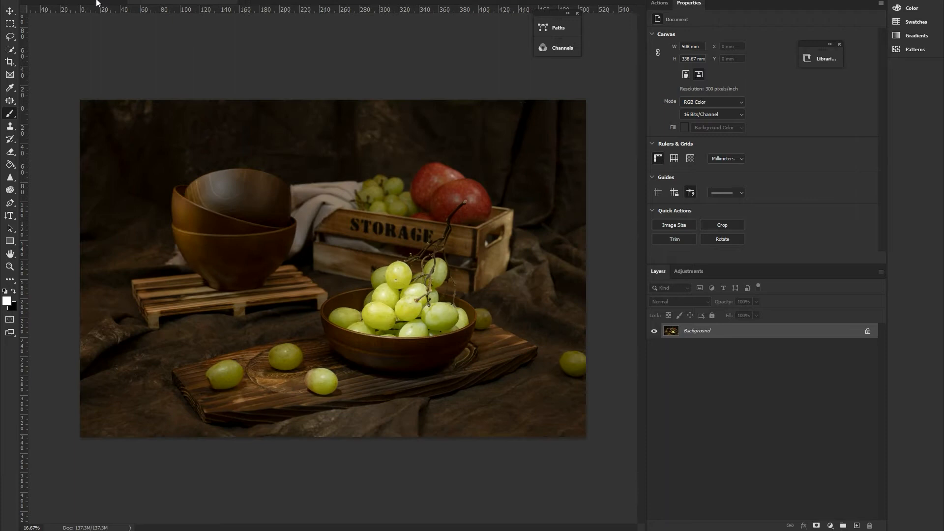
click(97, 2)
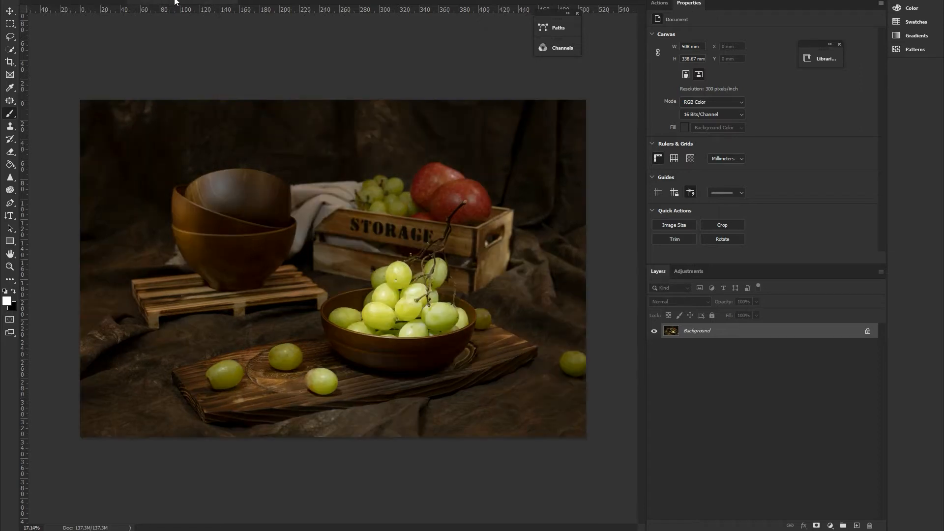
key(ctrl+alt+shift+n)
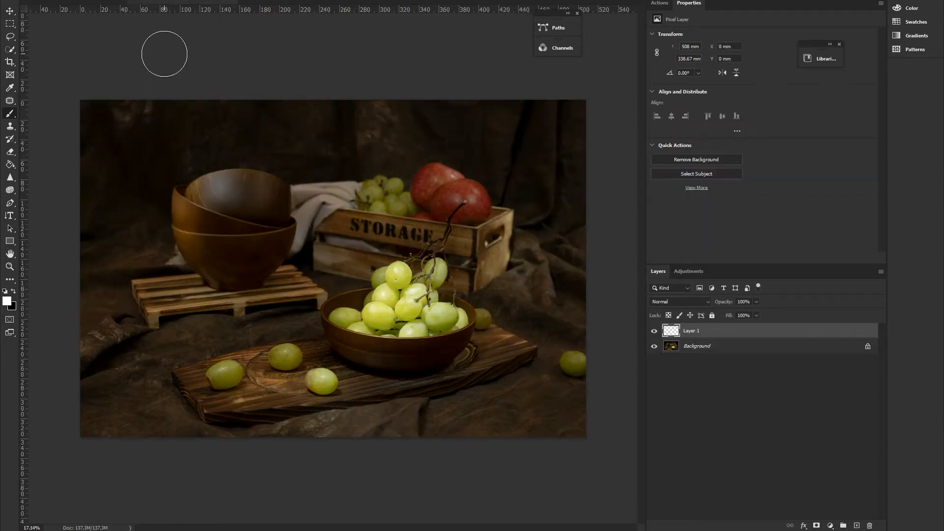
key(ctrl+alt+shift+e)
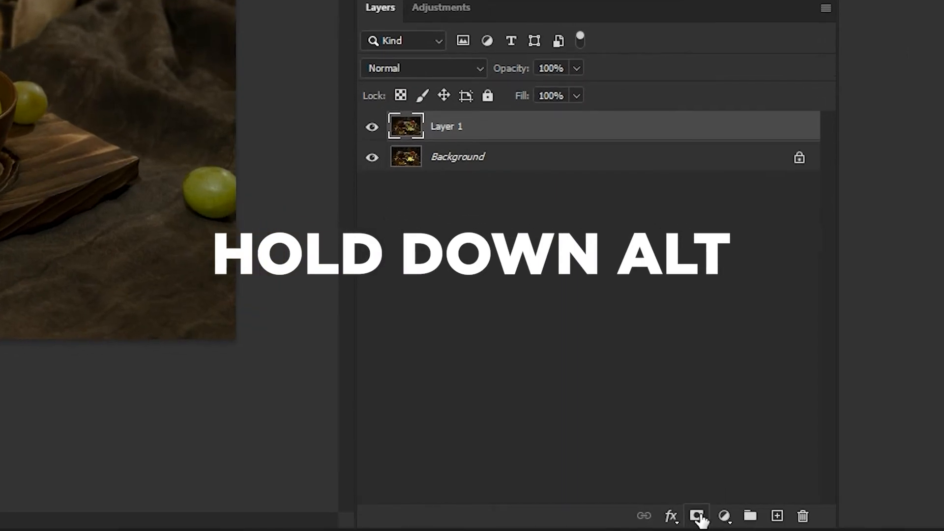
Add a black layer mask to the pasted exposure layer and make white the foreground colour
alt+click(697, 516)
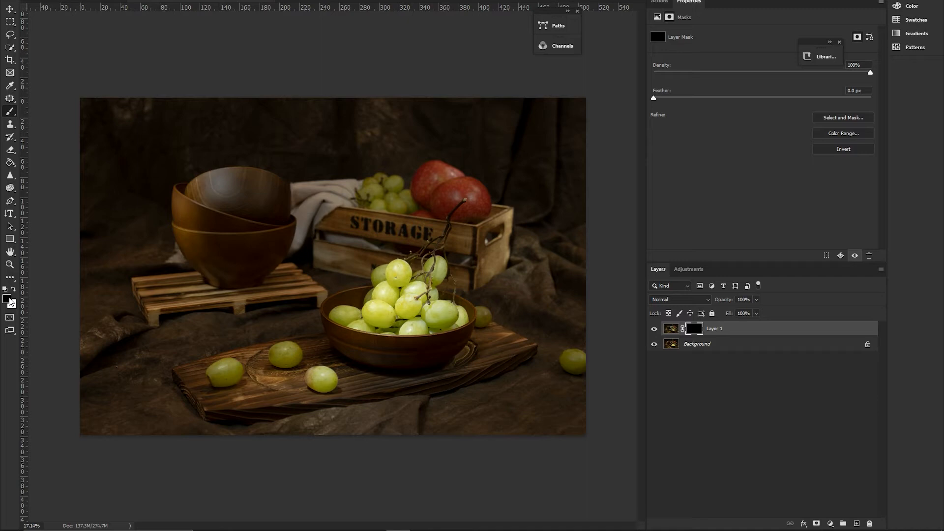
key(x)
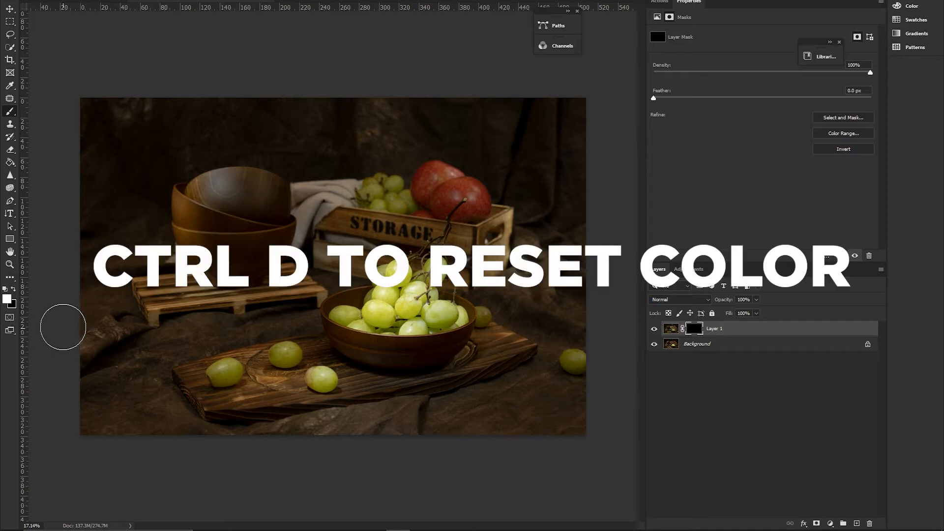
key(d)
key(x)
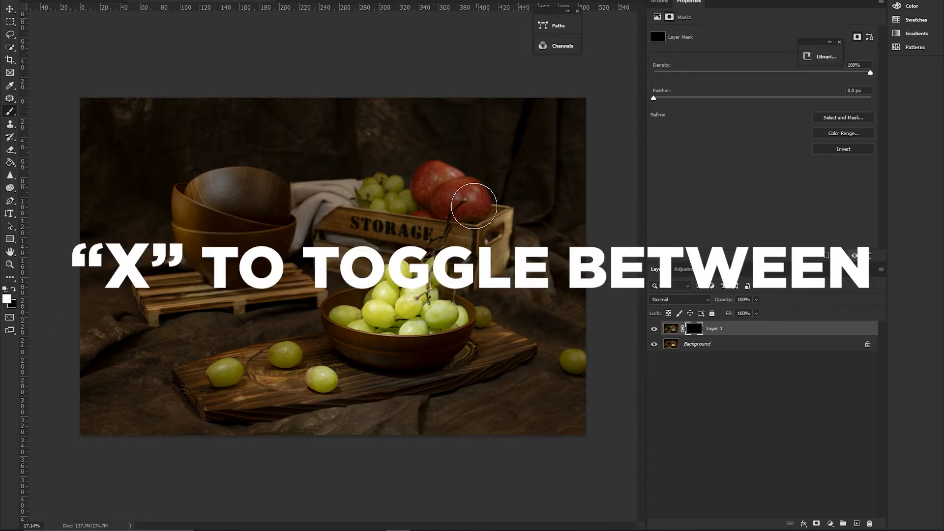
Paint white on the layer mask with a reduced brush size over the highlights of the rear apple
ctrl+click(476, 185)
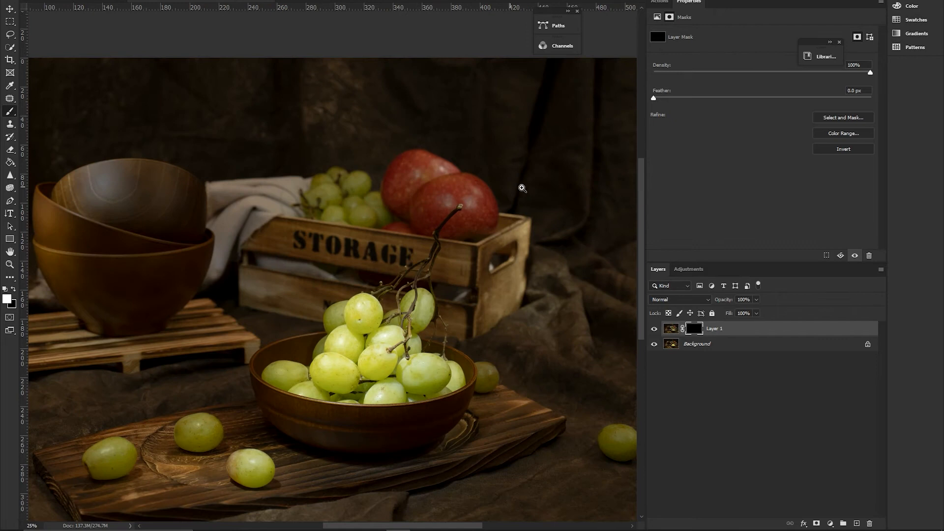
drag(522, 188, 505, 177)
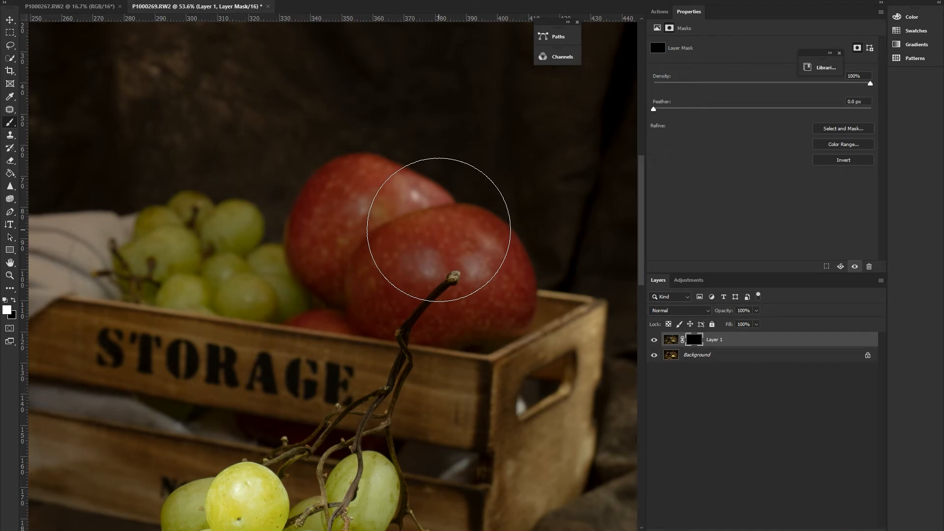
key(bracketleft)
key(bracketleft)
key(bracketleft)
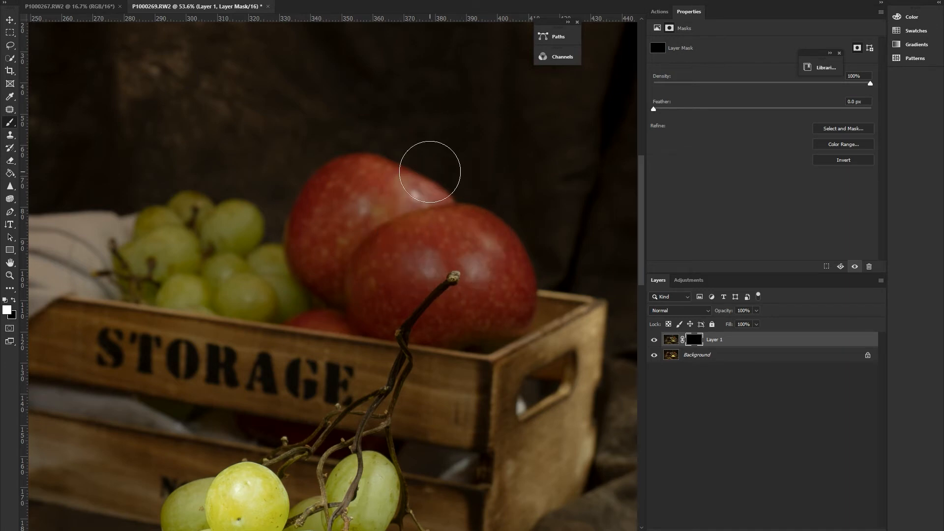
key(bracketleft)
key(bracketleft)
drag(428, 204, 411, 194)
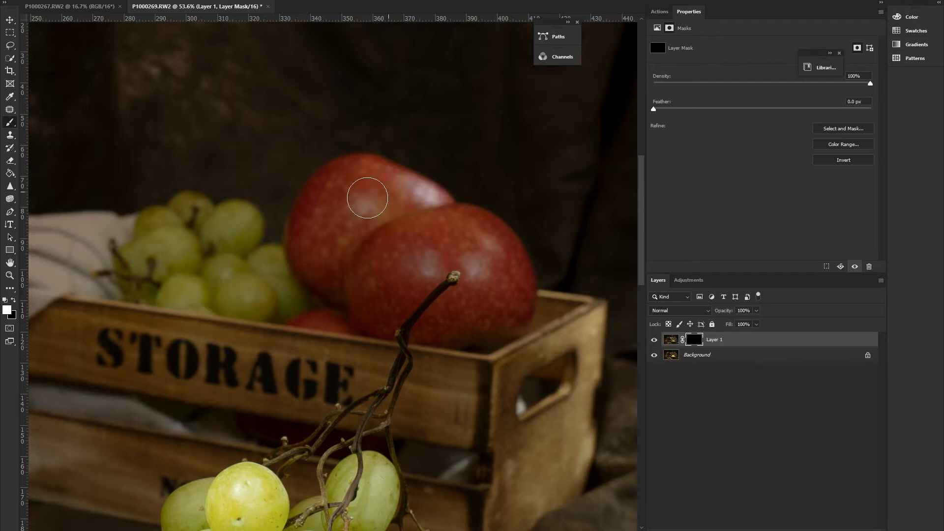
drag(362, 185, 339, 189)
Paint white on the mask over the front apple's highlights and toggle the layer's visibility to compare
mouse_move(456, 230)
mouse_down()
mouse_move(480, 240)
mouse_move(475, 226)
mouse_up()
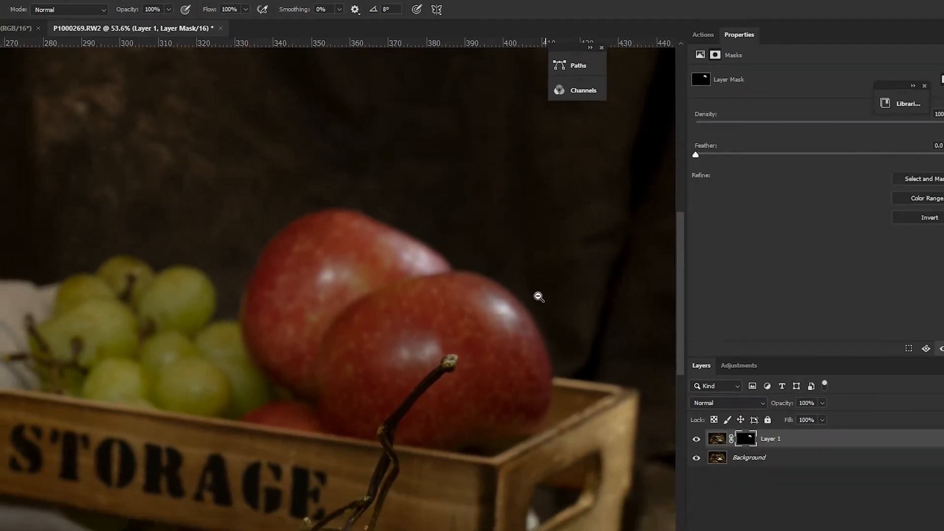
drag(550, 376, 400, 376)
drag(423, 225, 473, 240)
click(654, 340)
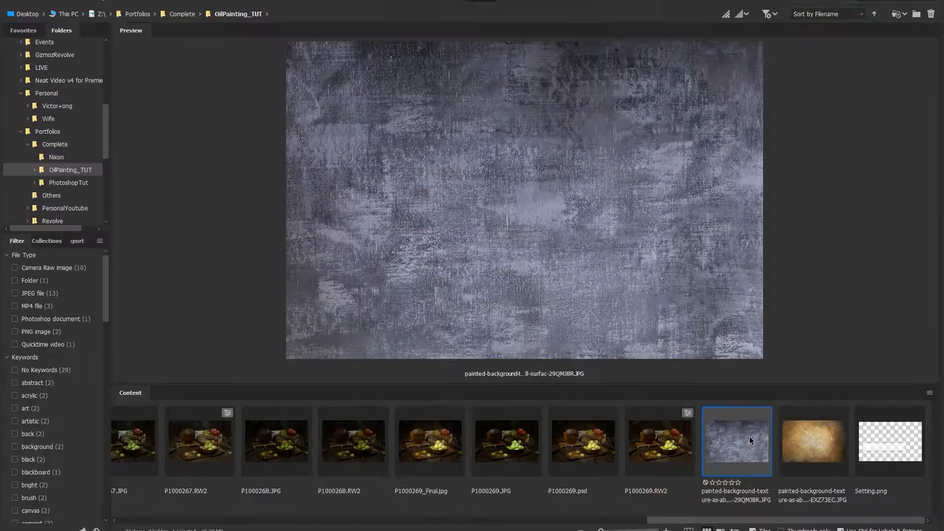
Open the grey-blue painted texture ending in 29QMJBR.JPG, copy all of it and paste it as a new layer into P1000269.RW2
double_click(807, 430)
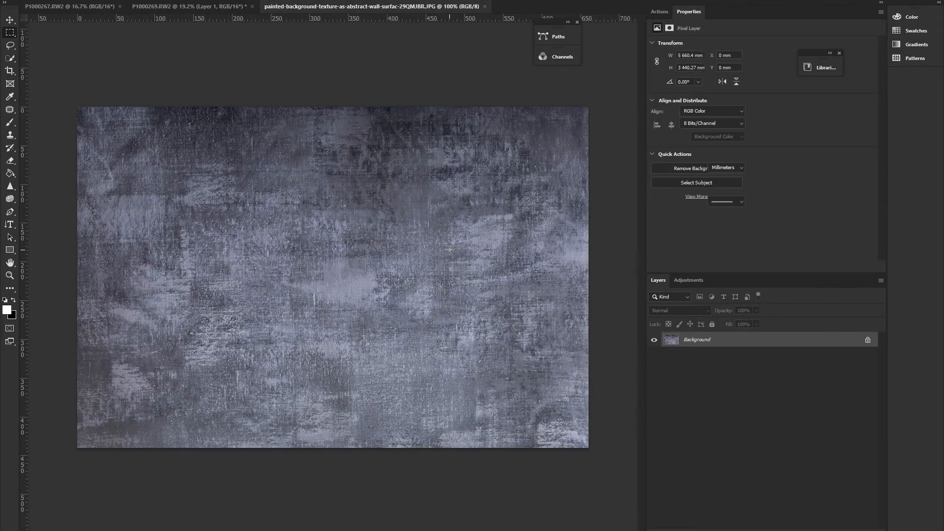
key(ctrl+a)
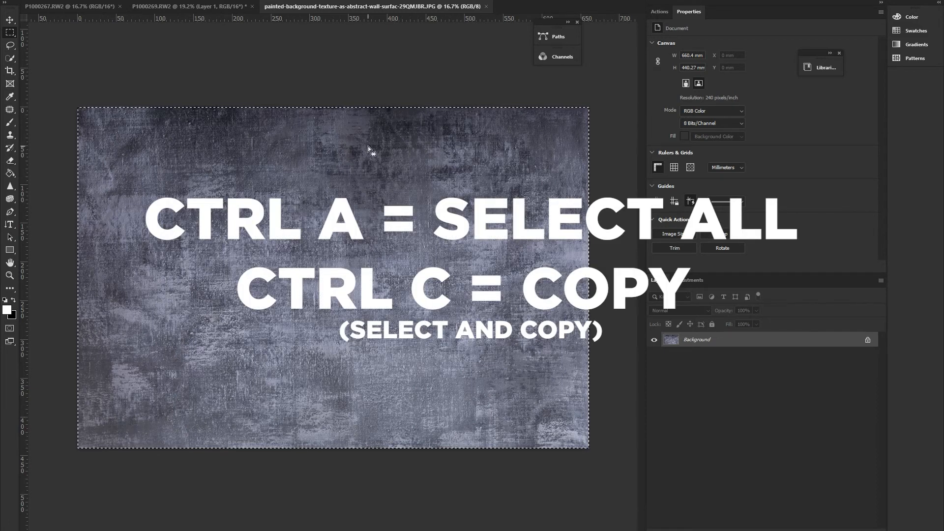
click(212, 8)
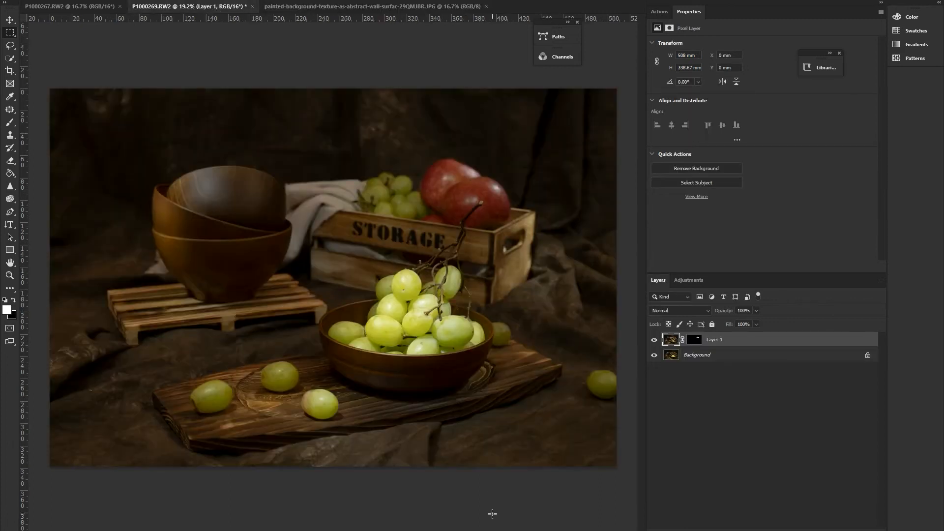
key(ctrl+v)
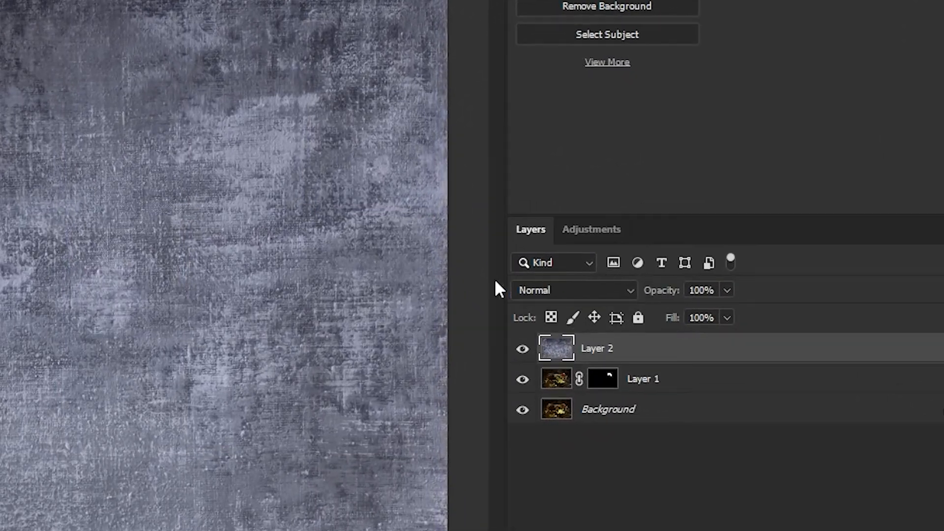
Set the grey-blue texture layer's blend mode to Overlay
click(632, 291)
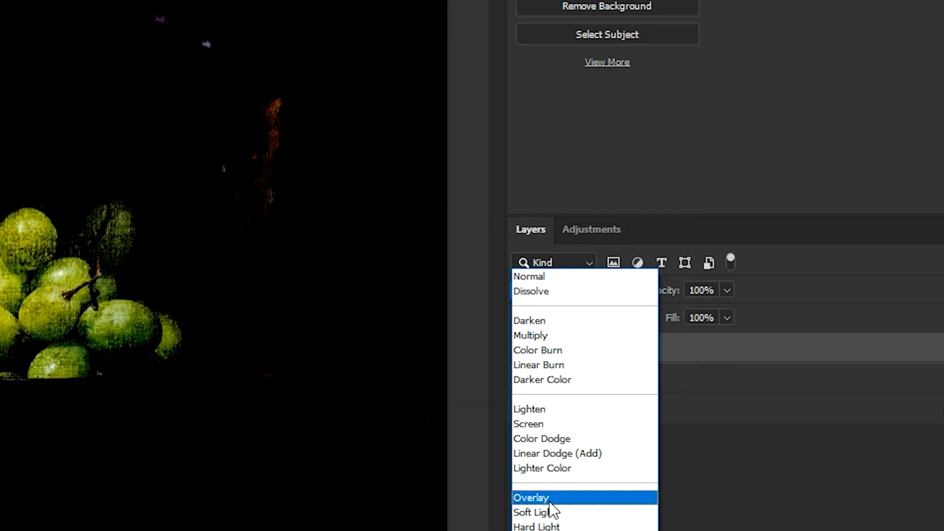
click(550, 501)
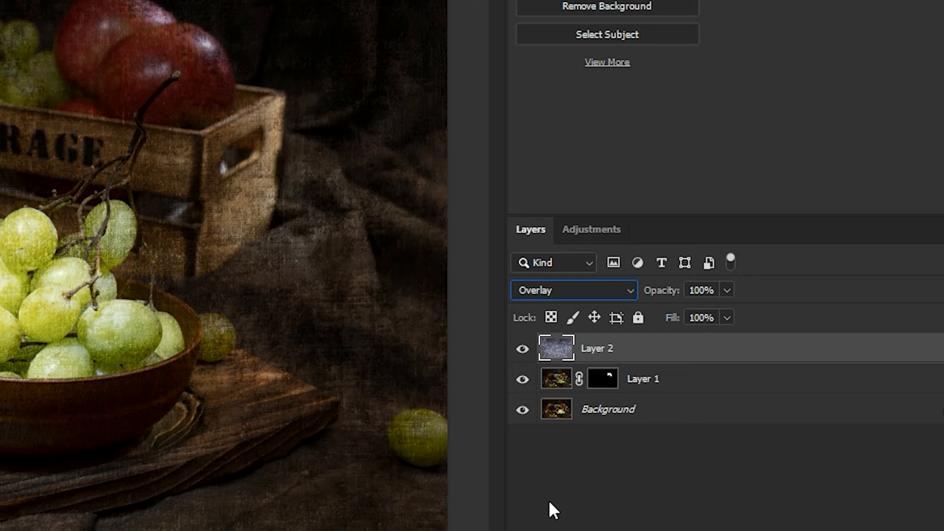
click(618, 293)
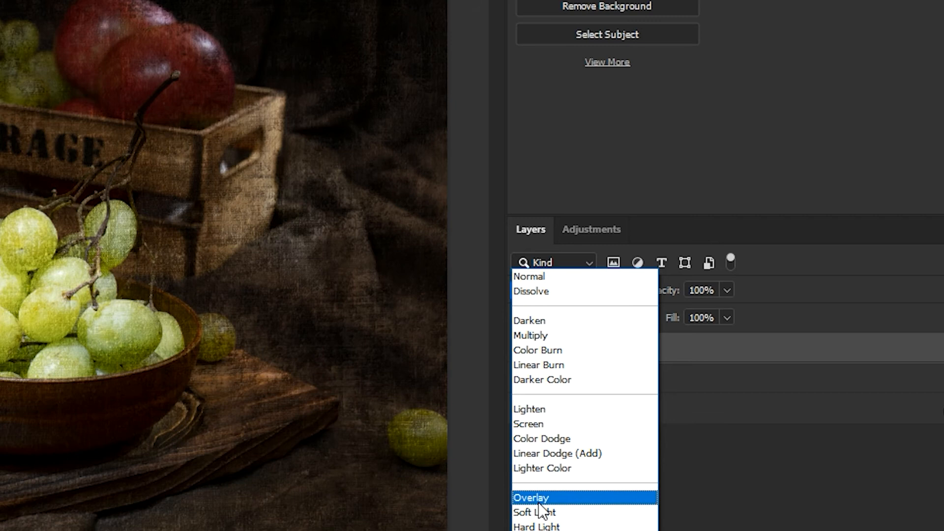
click(538, 501)
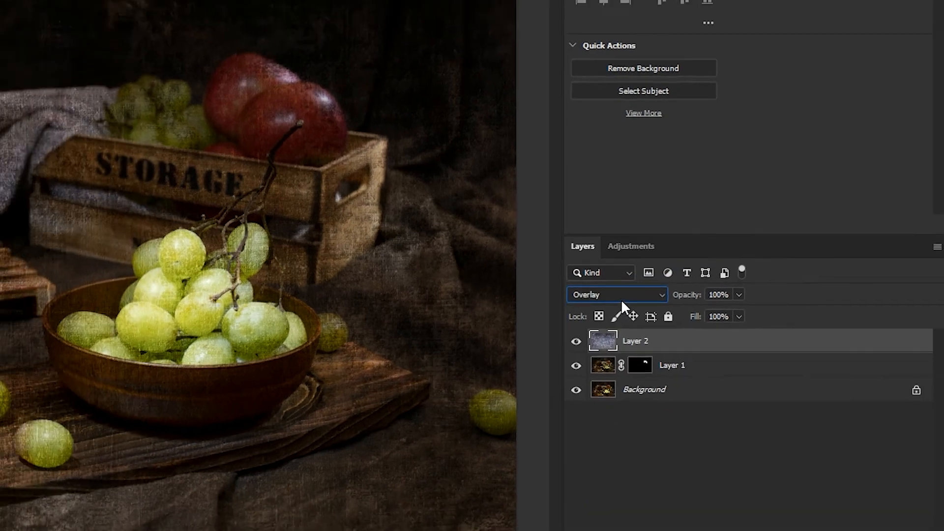
Compare Soft Light with Overlay as the grey-blue texture layer's blend mode and settle on Soft Light
click(573, 290)
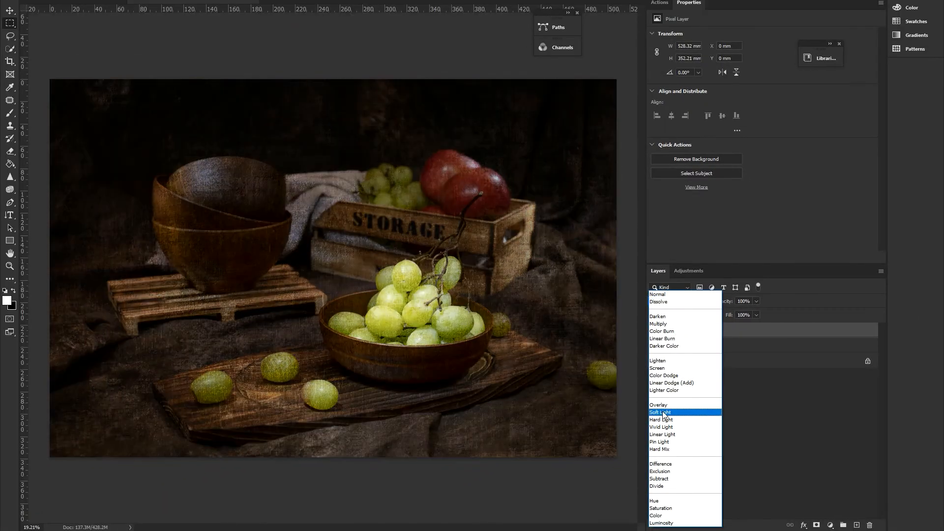
click(663, 412)
drag(416, 270, 431, 276)
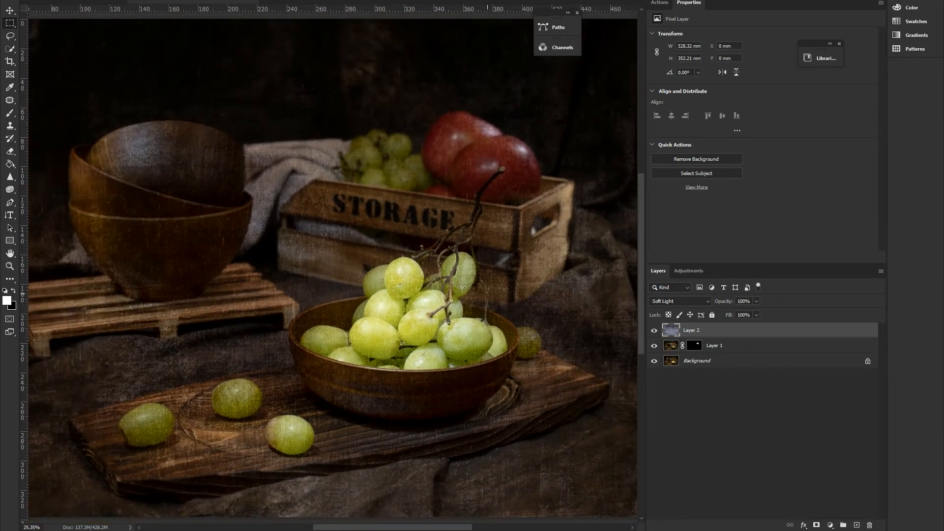
click(680, 302)
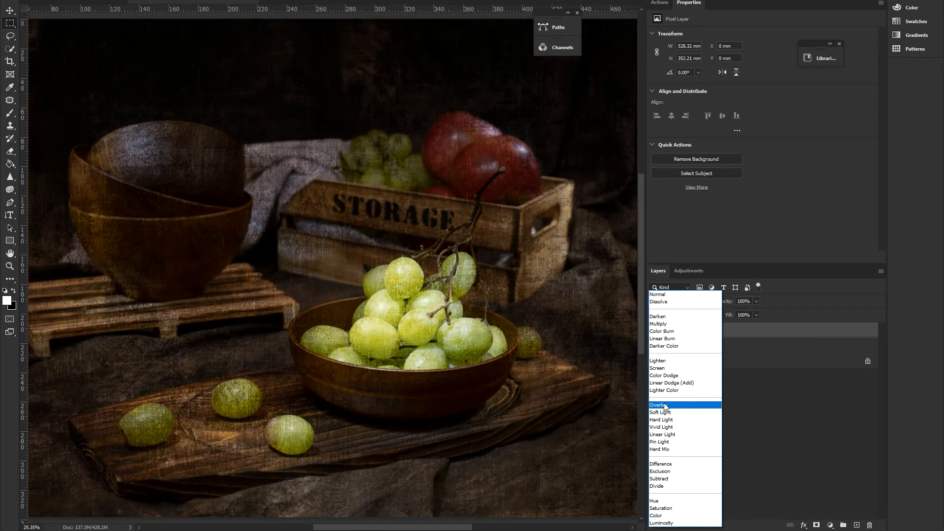
click(665, 403)
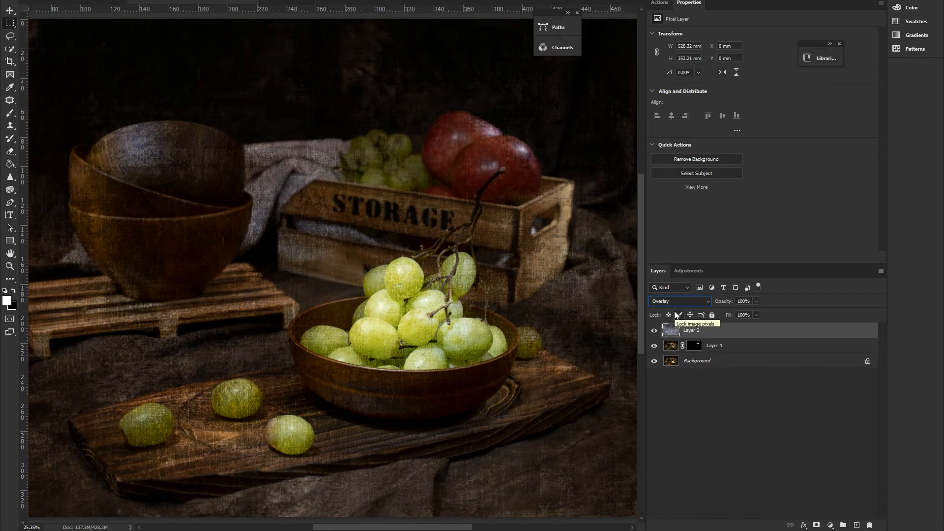
key(shift+plus)
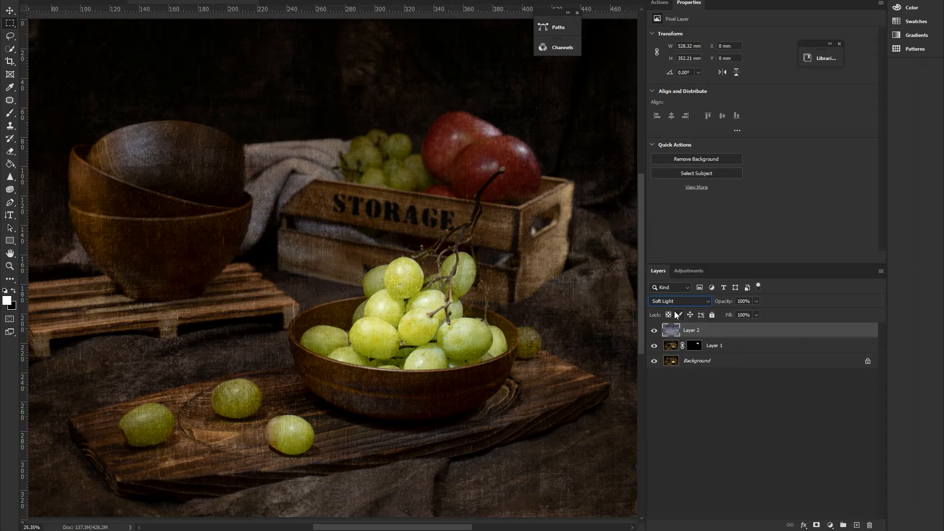
Lower the grey-blue texture layer's opacity to 65% and toggle its visibility to compare the effect
drag(441, 270, 419, 279)
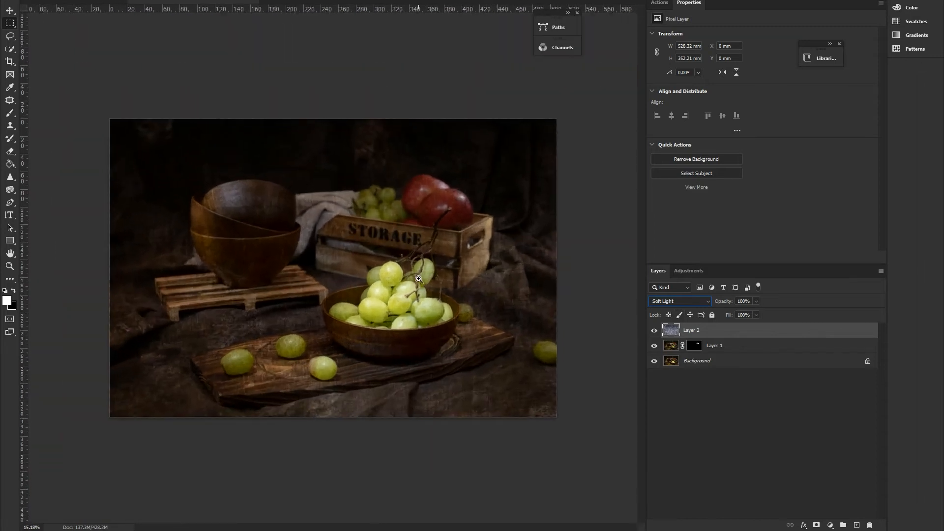
drag(413, 239, 548, 281)
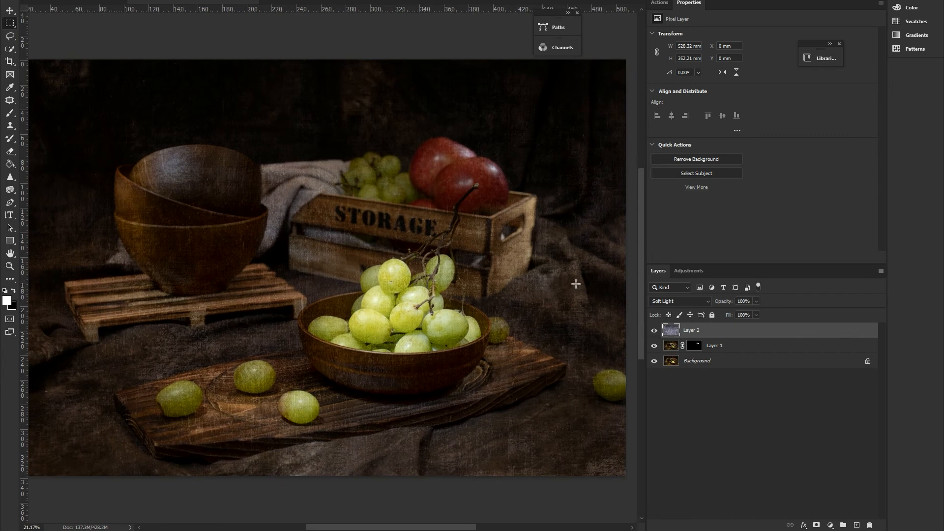
mouse_move(719, 306)
mouse_down()
mouse_move(730, 305)
mouse_move(720, 305)
mouse_up()
drag(388, 255, 421, 294)
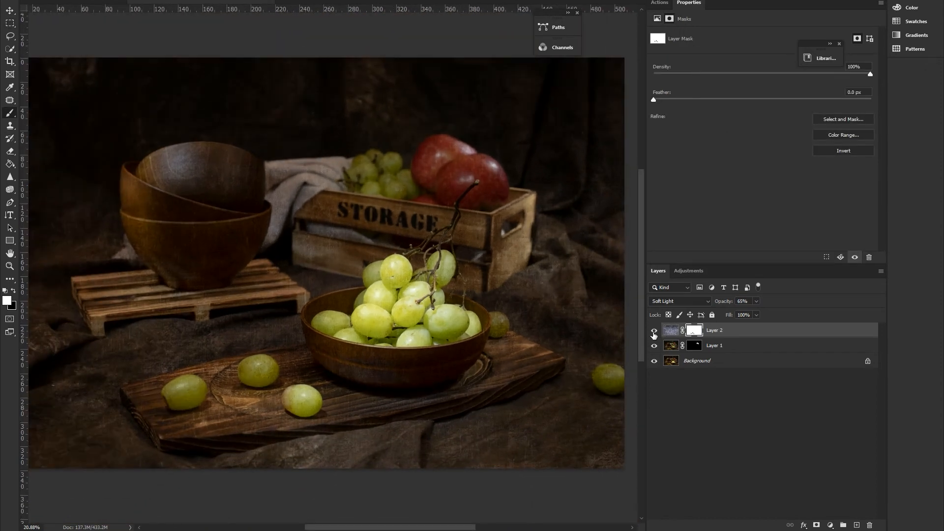
click(654, 332)
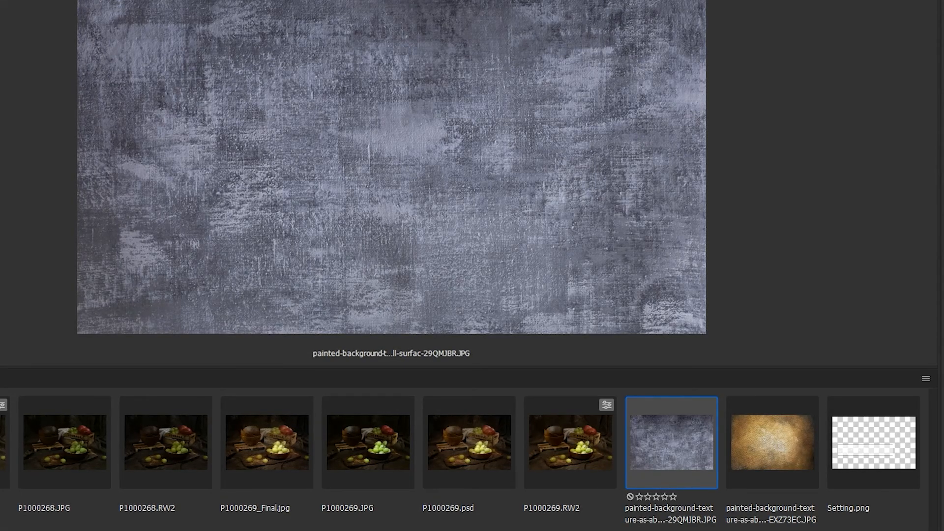
Open the golden-brown painted texture ending in EXZ73EC.JPG and select the entire image for copying
click(754, 464)
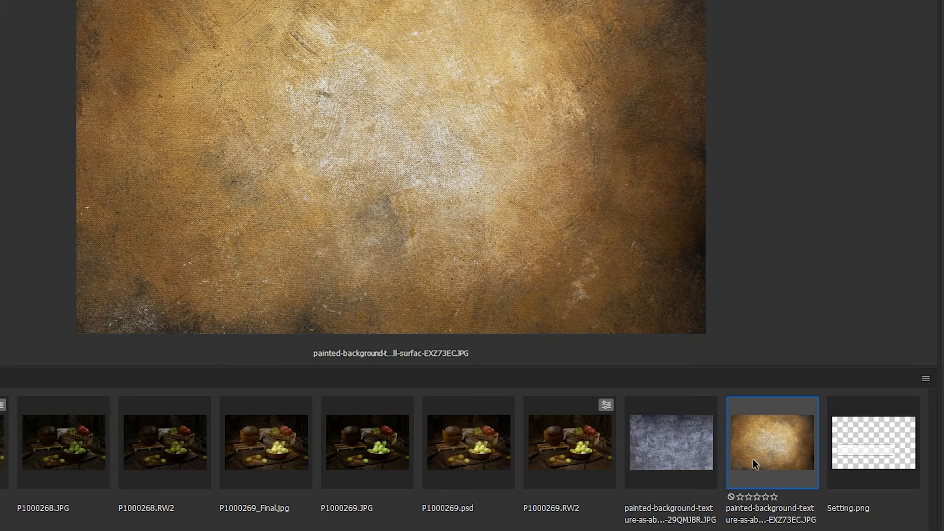
double_click(753, 460)
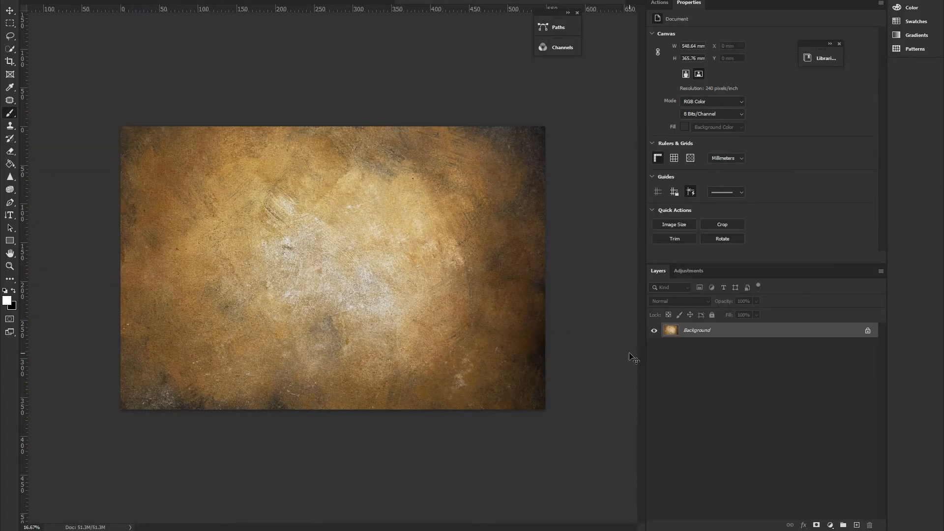
key(ctrl+a)
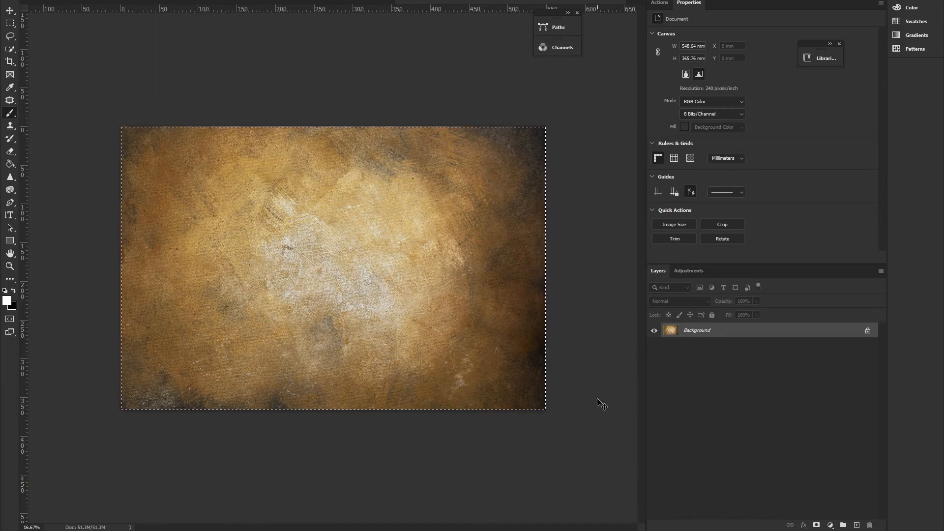
Paste the copied golden-brown texture into the fruit photo as a new layer directly above Layer 1
click(277, 2)
click(183, 2)
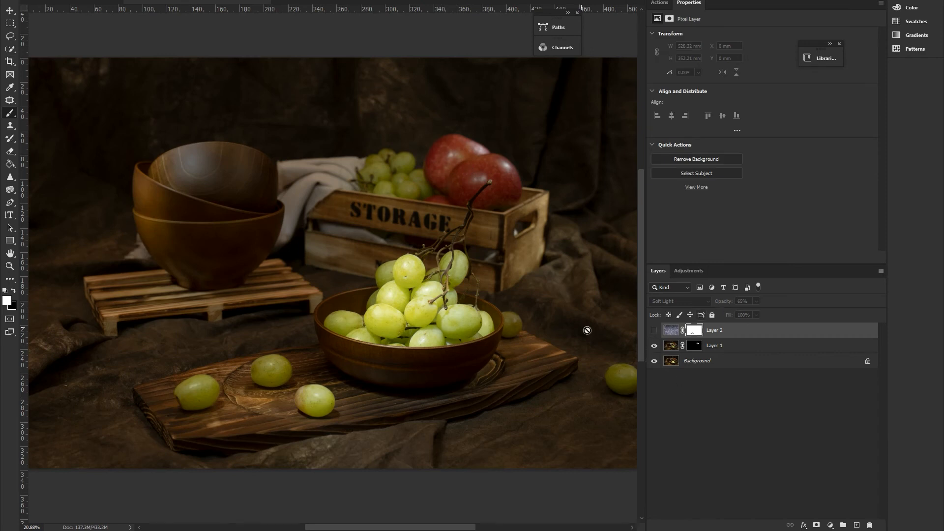
click(672, 347)
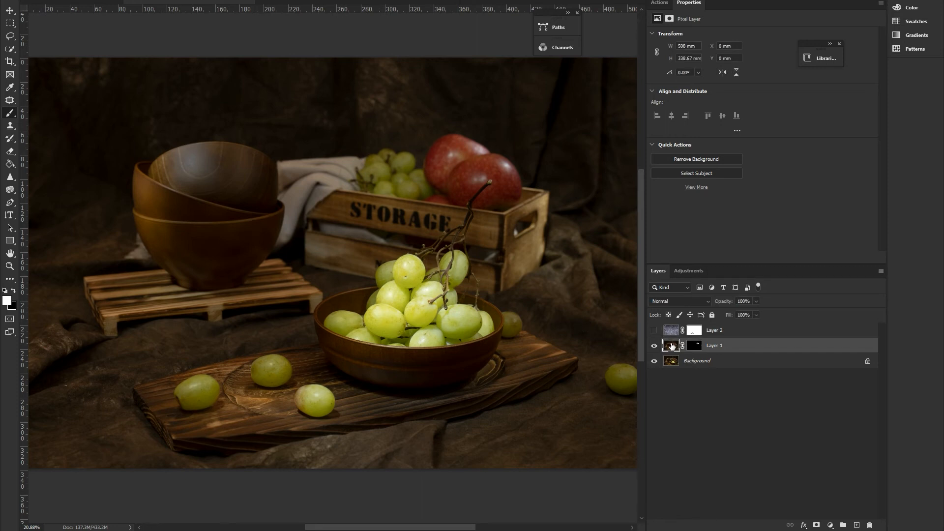
key(ctrl+v)
key(m)
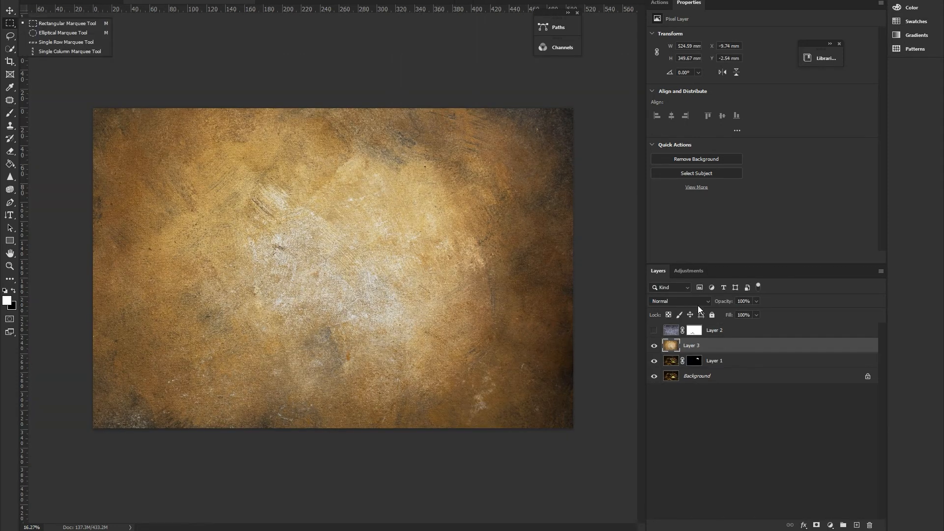
Set the golden-brown texture layer's blend mode to Soft Light and check the effect on the photo
click(699, 302)
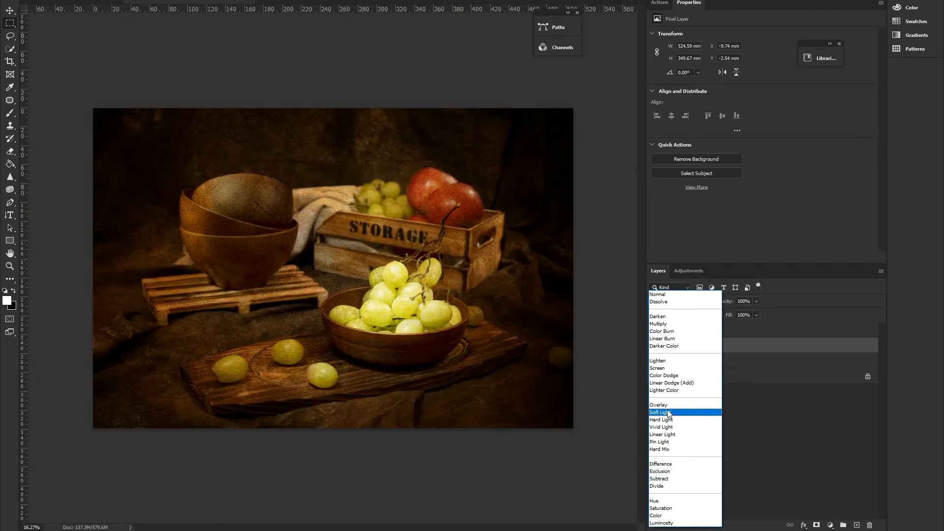
click(668, 413)
scroll(326, 399, up, 3)
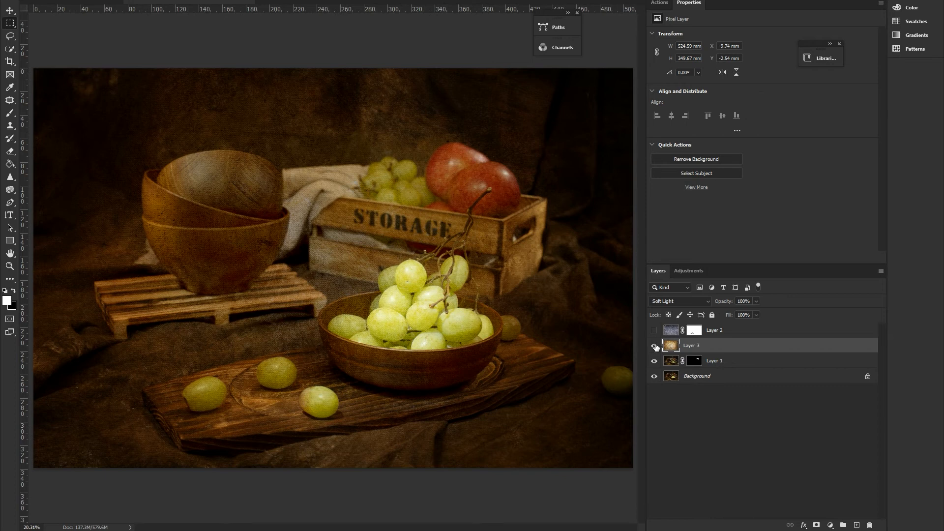
scroll(642, 329, down, 1)
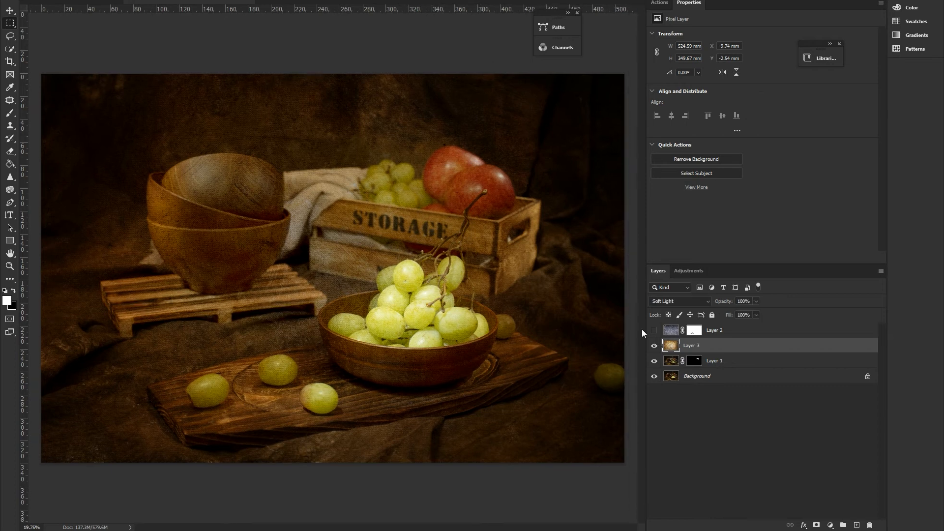
Add a Vibrance adjustment clipped to the golden-brown texture layer and set both its Vibrance and Saturation to -100
click(693, 272)
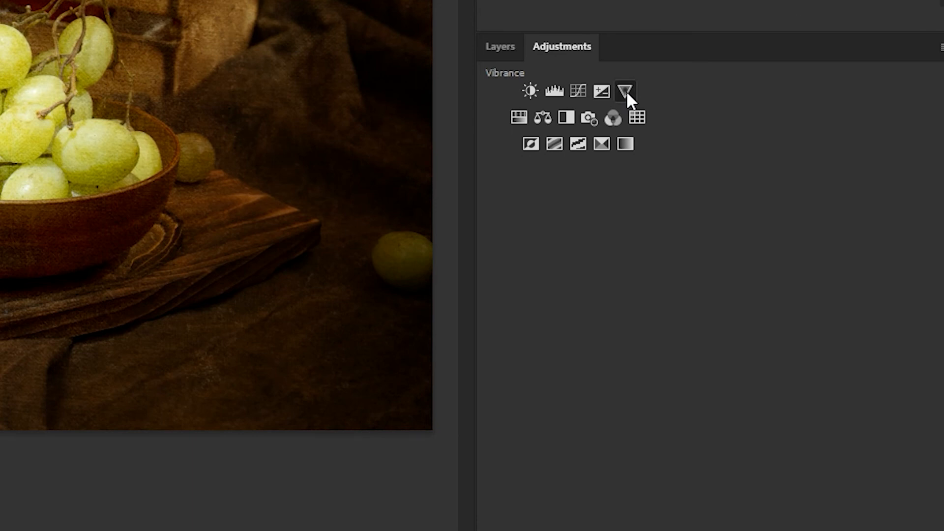
click(626, 90)
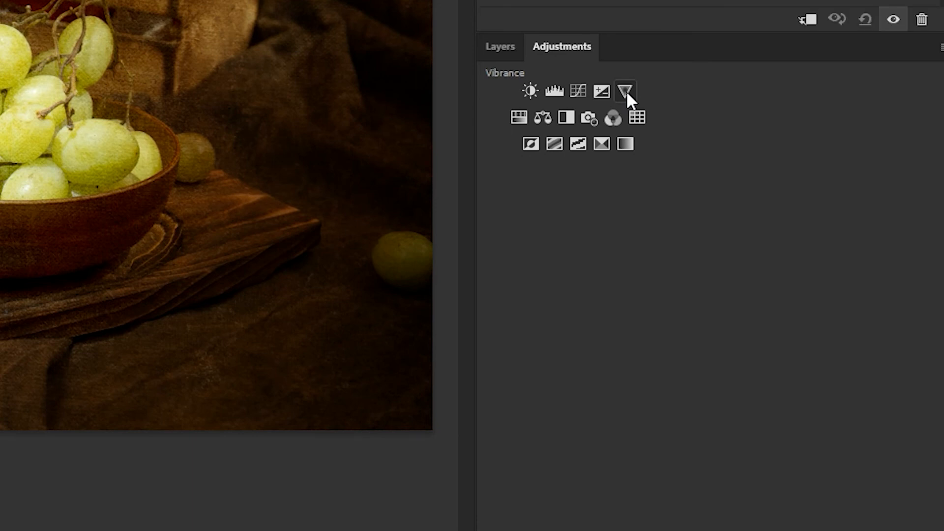
click(507, 47)
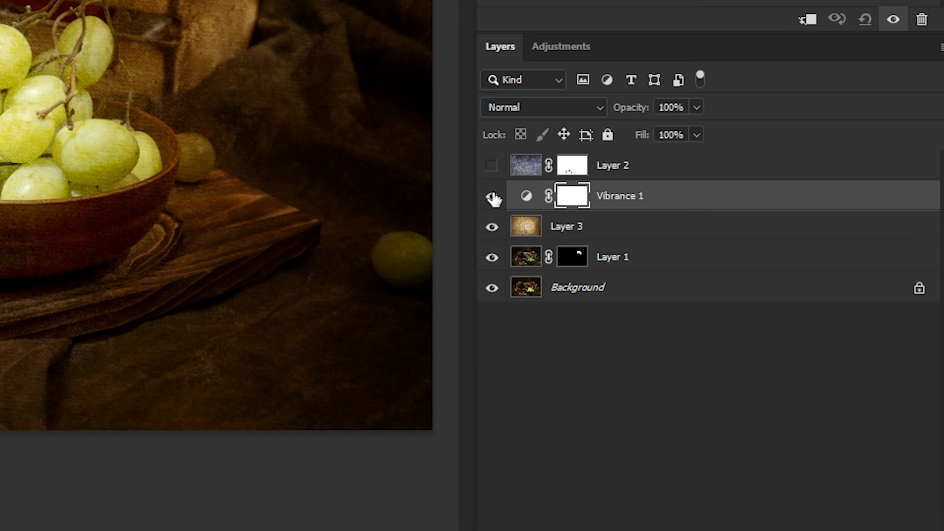
alt+click(537, 209)
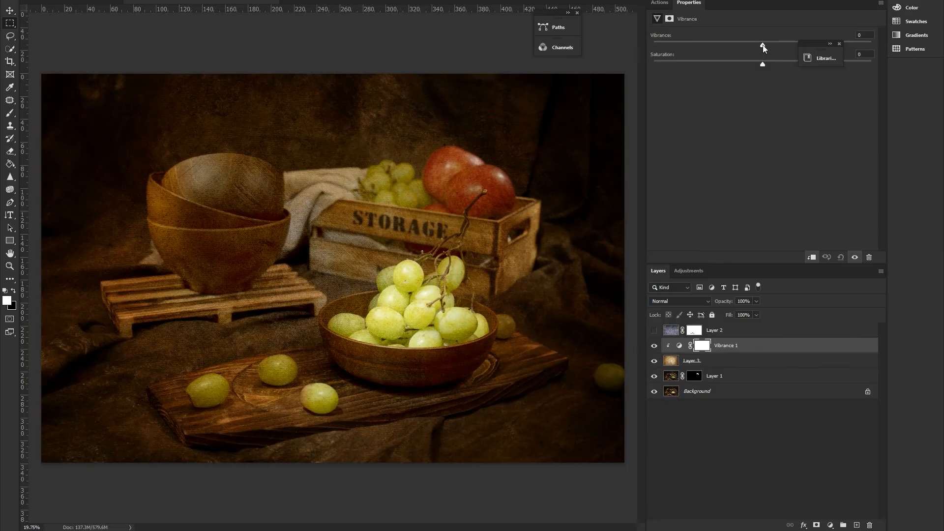
drag(763, 45, 654, 44)
drag(668, 63, 633, 63)
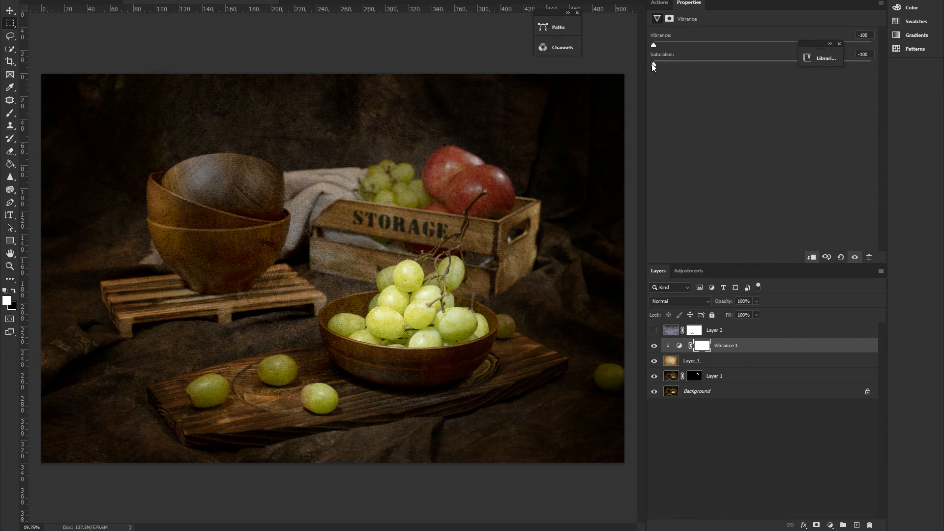